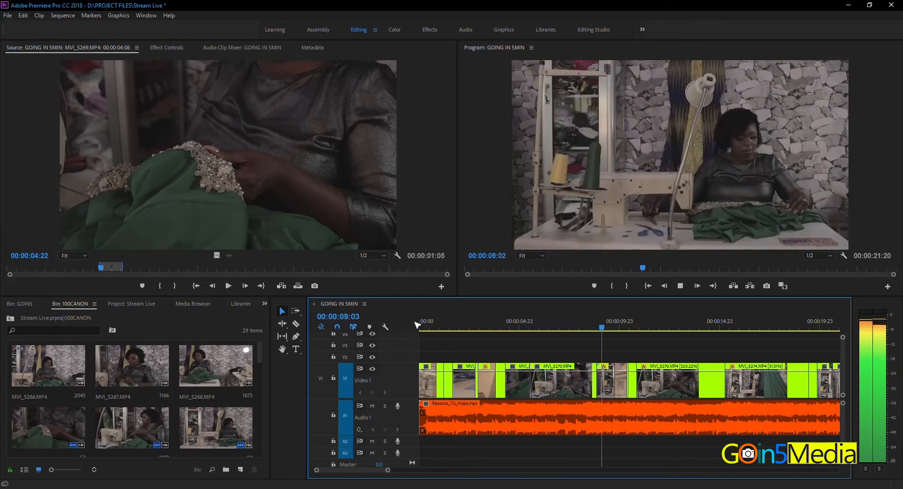
- Stop playback at 00:00:10:16 and examine the whole GOING IN 5MIN sequence in both the enlarged and normal timeline
key(space)
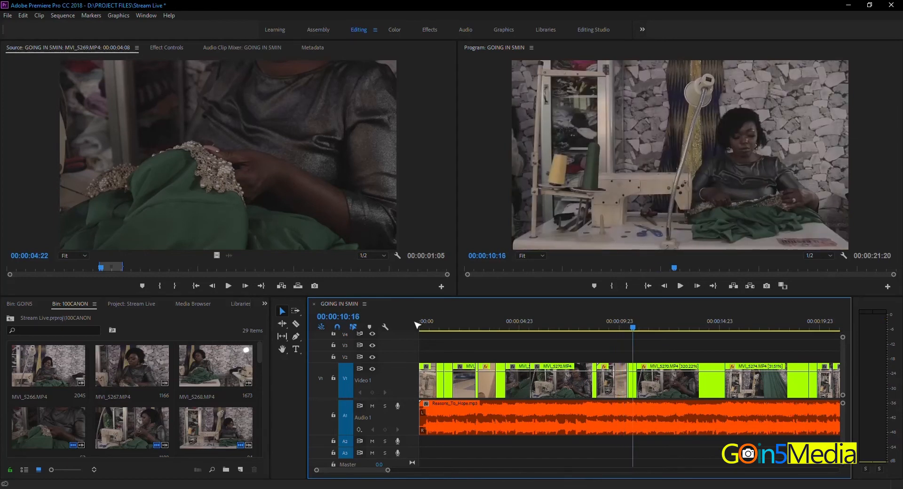
scroll(416, 325, down, 1)
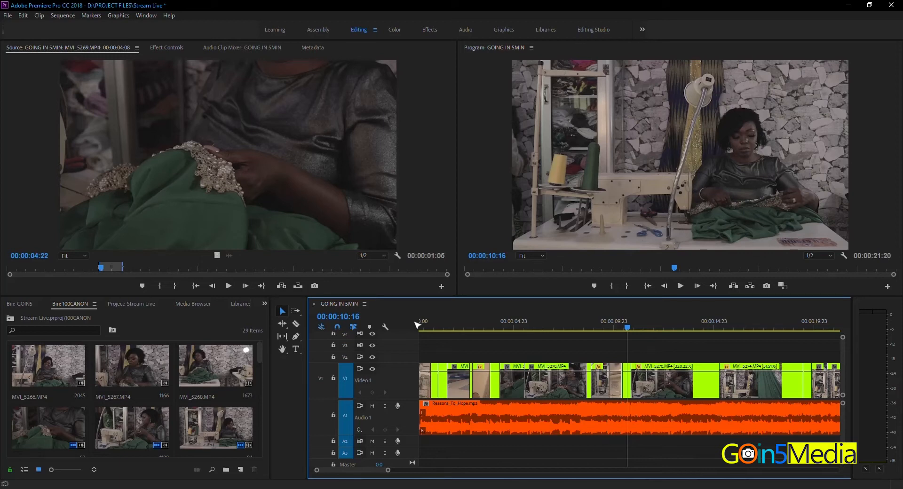
key(minus)
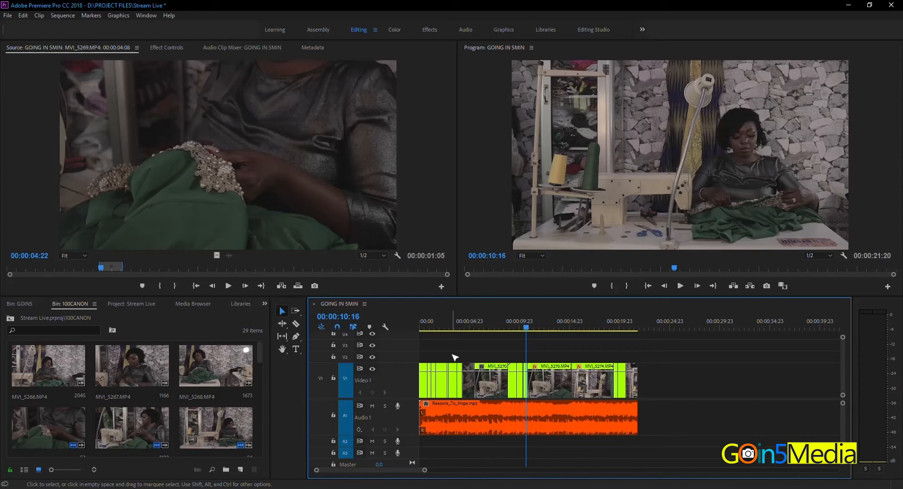
key(equal)
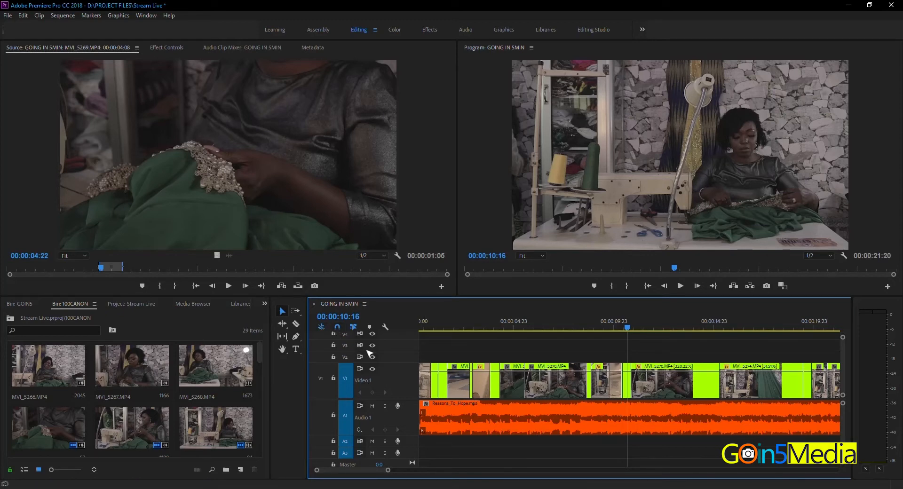
key(grave)
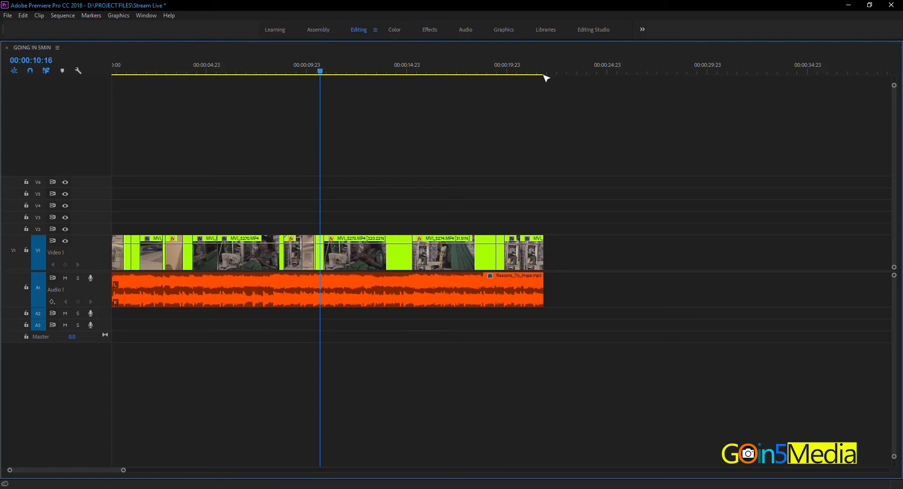
key(grave)
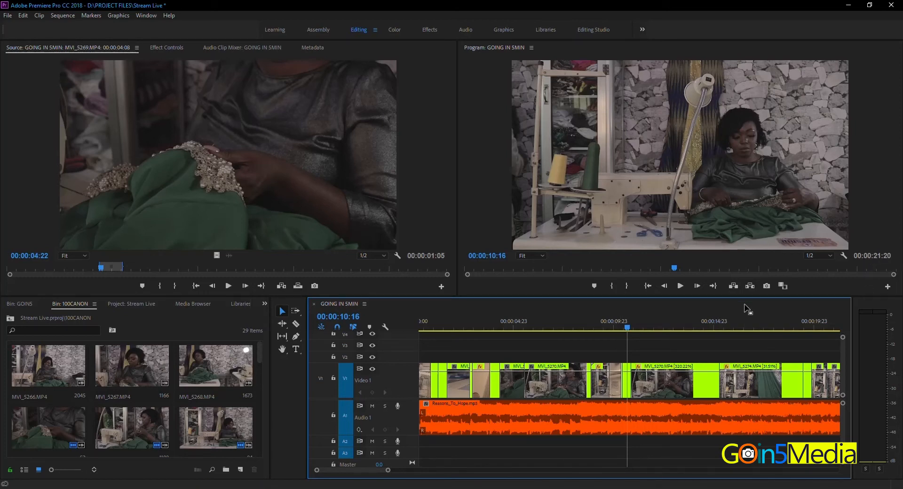
key(minus)
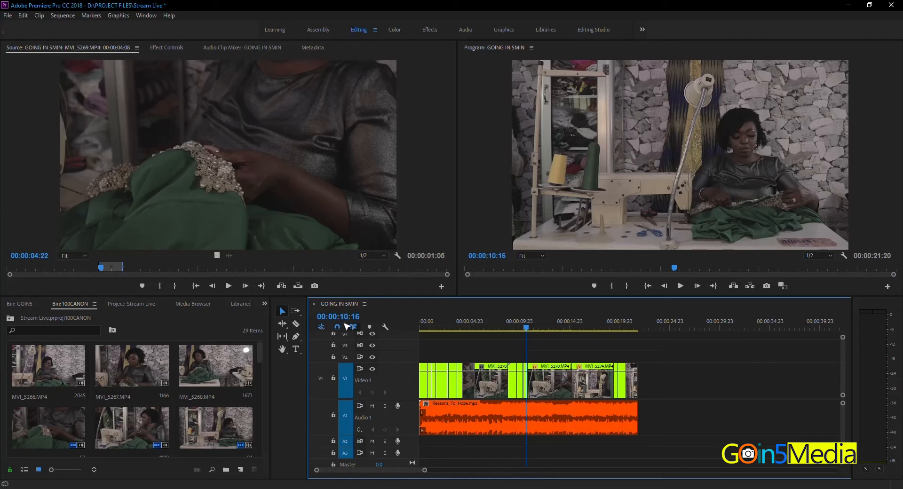
- Scrub back and forth across the cut near 00:00:10:16 and play the sequence forward to 00:00:12:09
mouse_move(527, 328)
mouse_down()
mouse_move(534, 328)
mouse_move(524, 328)
mouse_up()
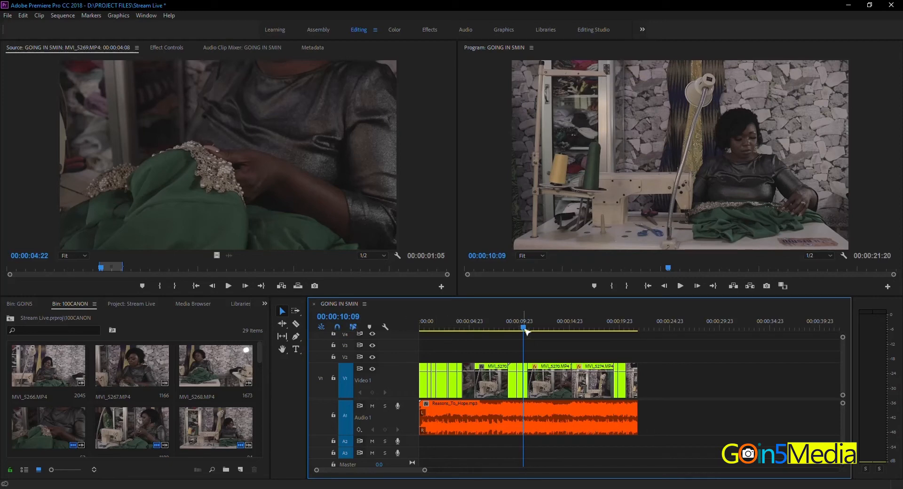
drag(526, 329, 529, 327)
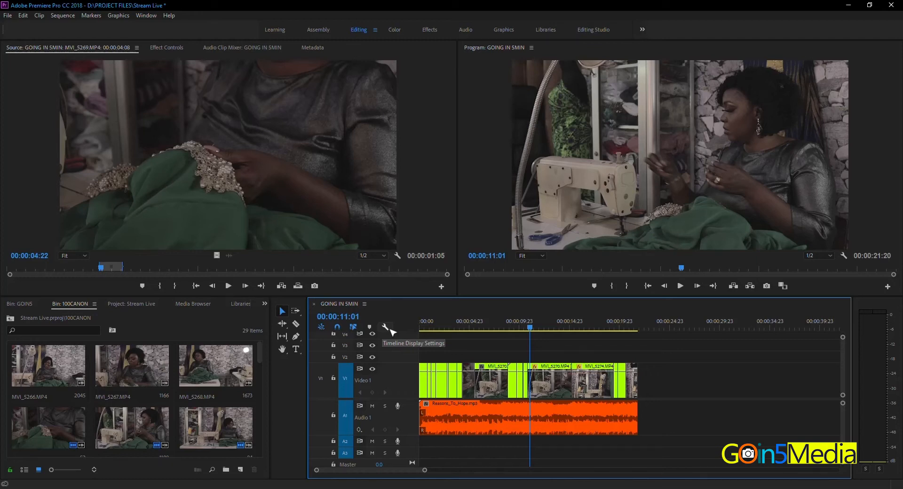
key(space)
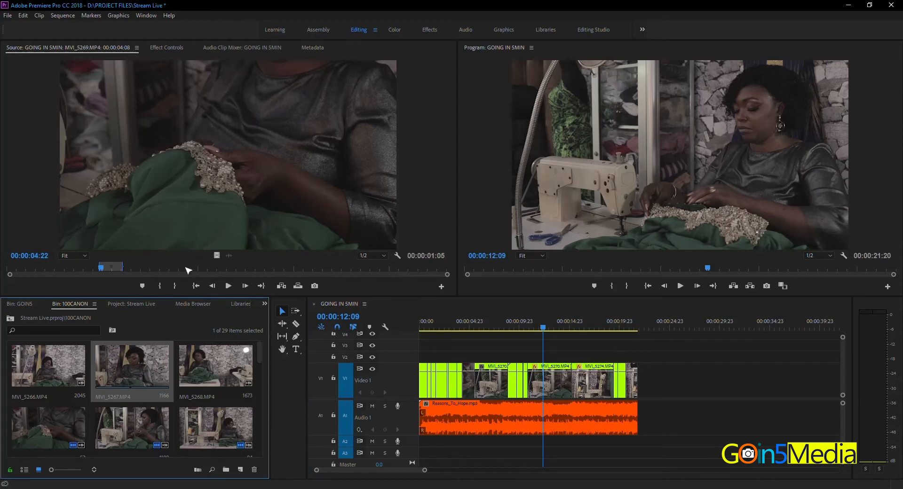
- Mark frames 391 to 620 of MVI_5267.MP4 and place only its video on track V2 around the playhead
double_click(142, 357)
drag(179, 268, 156, 270)
key(i)
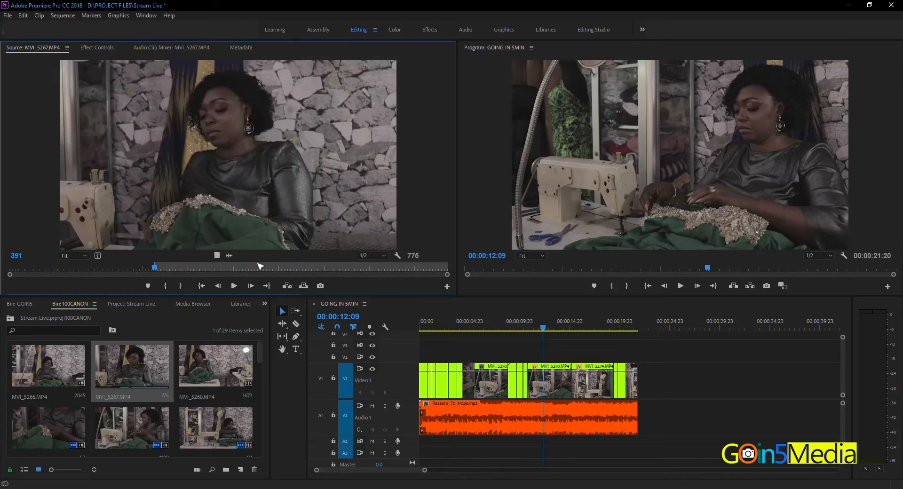
click(241, 268)
key(o)
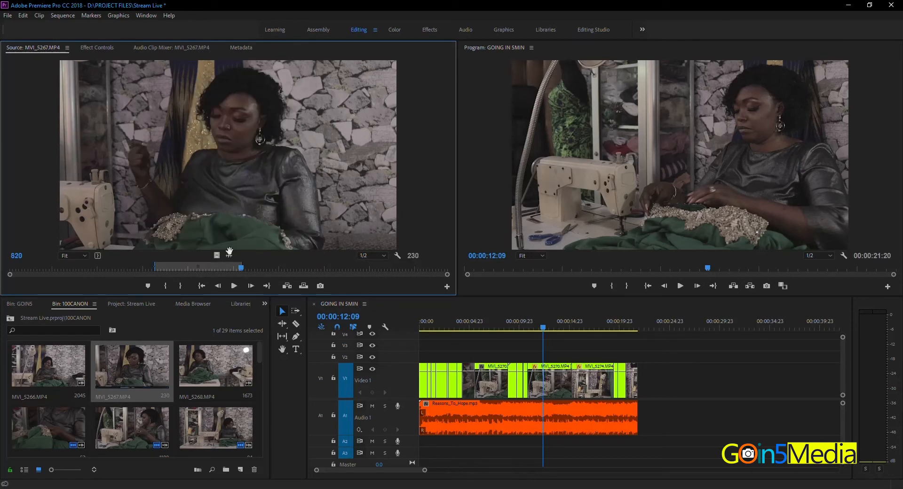
drag(217, 255, 542, 356)
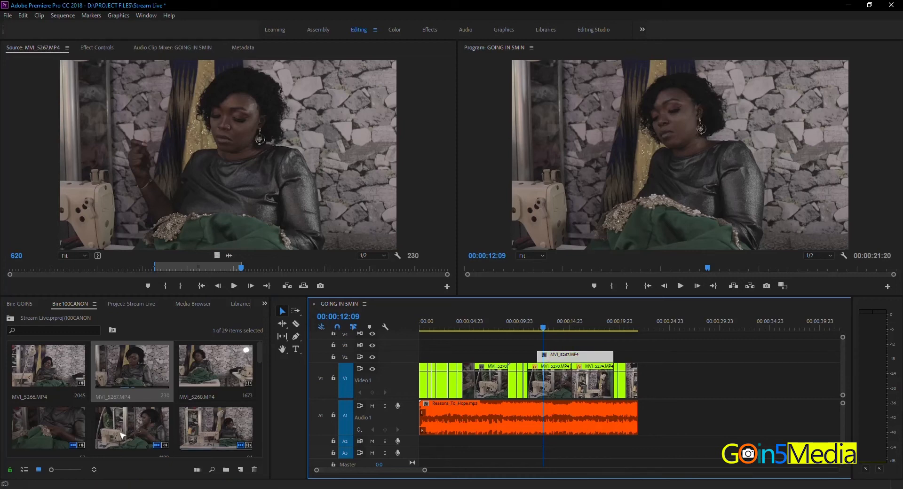
- Mark frames 376 to 503 of MVI_5269.MP4 and place only its video on track V3, overlapping the V2 clip
double_click(53, 431)
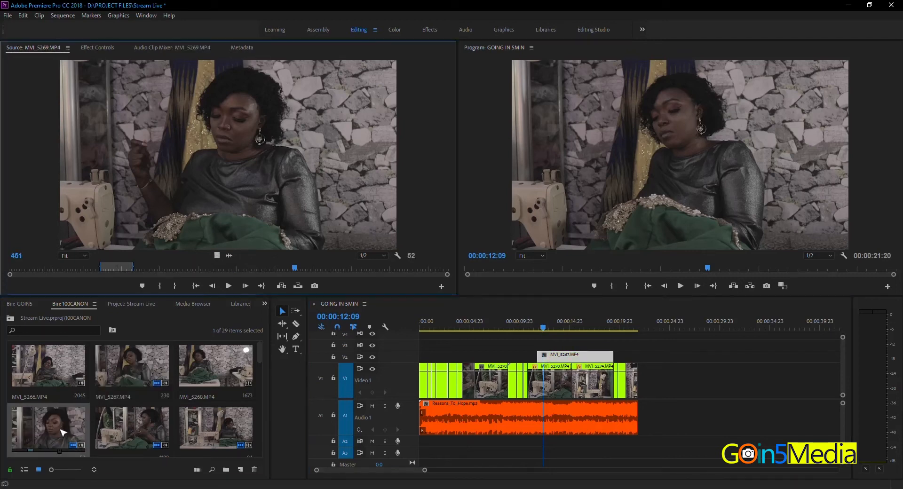
click(246, 268)
key(i)
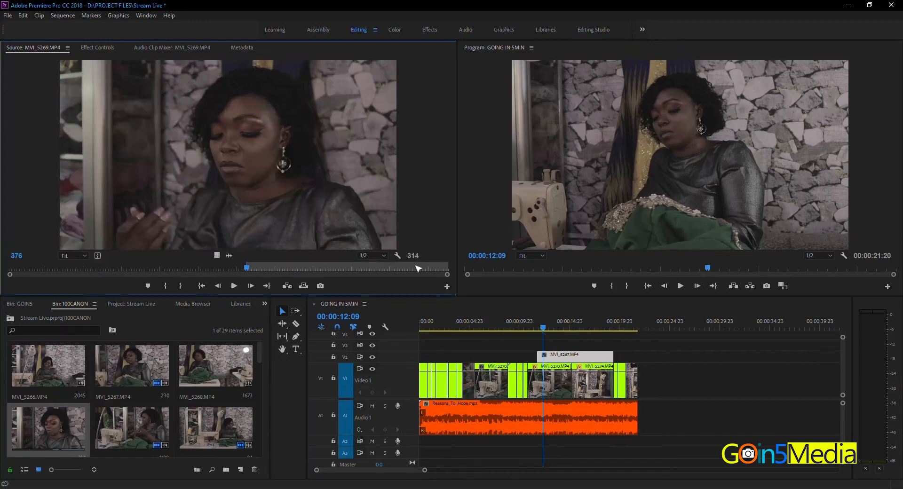
click(328, 268)
key(o)
drag(217, 255, 522, 345)
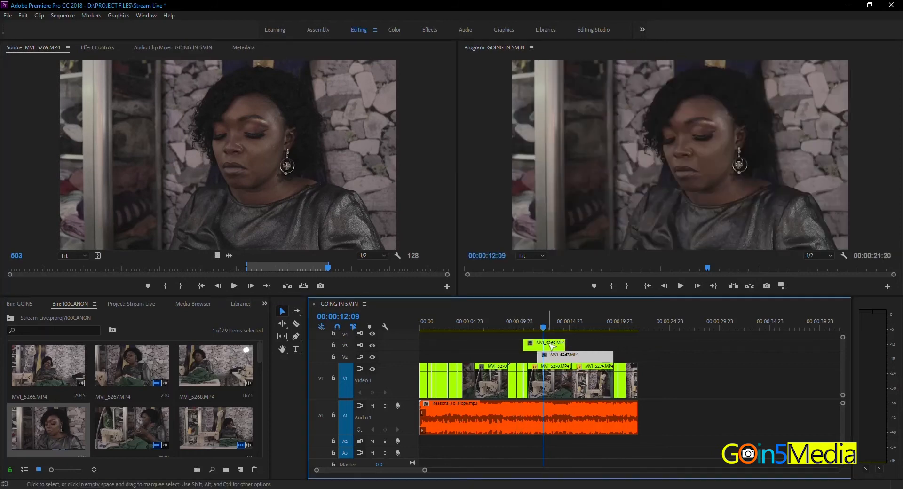
- Turn off track V3's output to view the V2 clip beneath it, and turn V3 back on
click(372, 346)
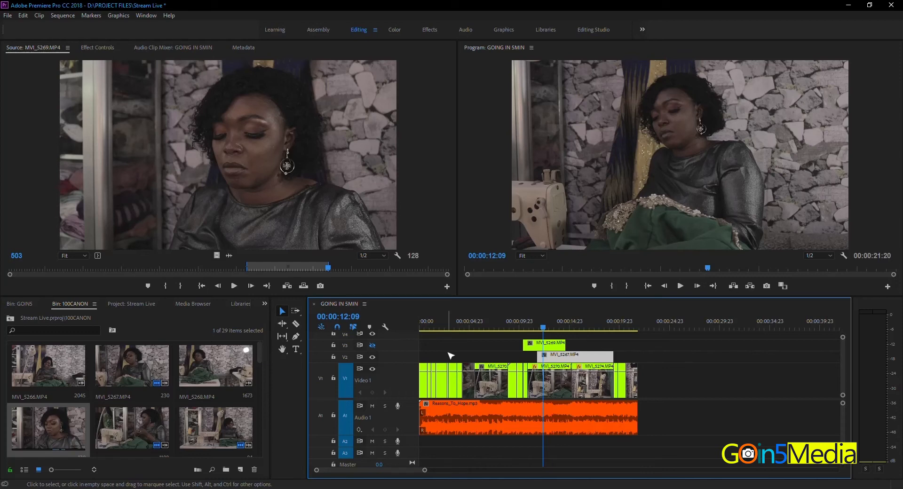
click(545, 345)
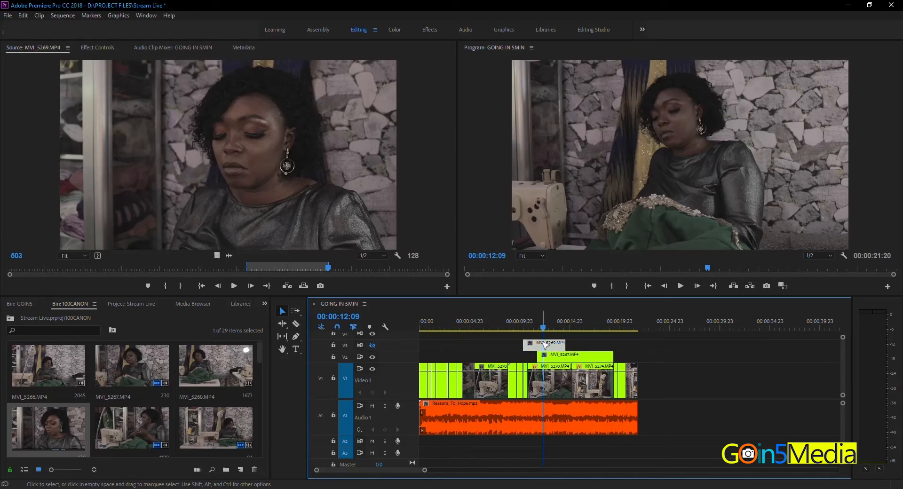
click(730, 136)
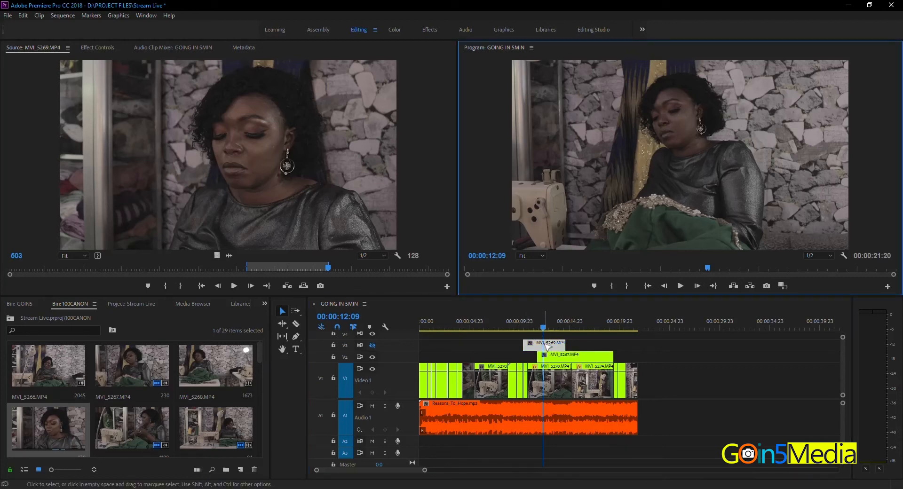
click(548, 357)
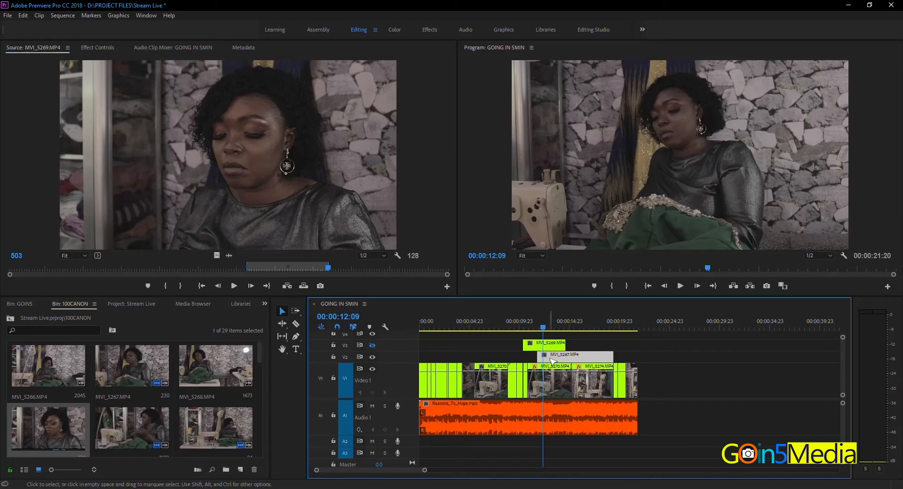
click(373, 345)
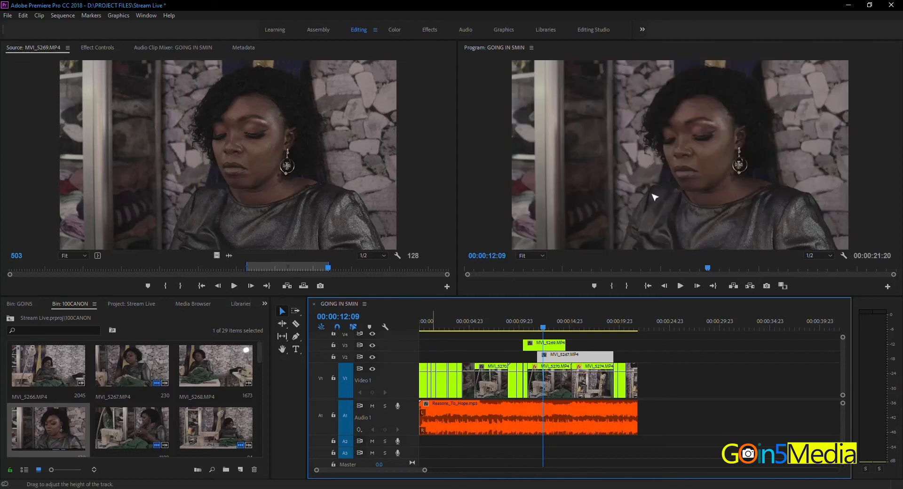
click(538, 352)
- Expand tracks V3 and V2 to show their clip thumbnails, and make the timeline area taller
double_click(408, 349)
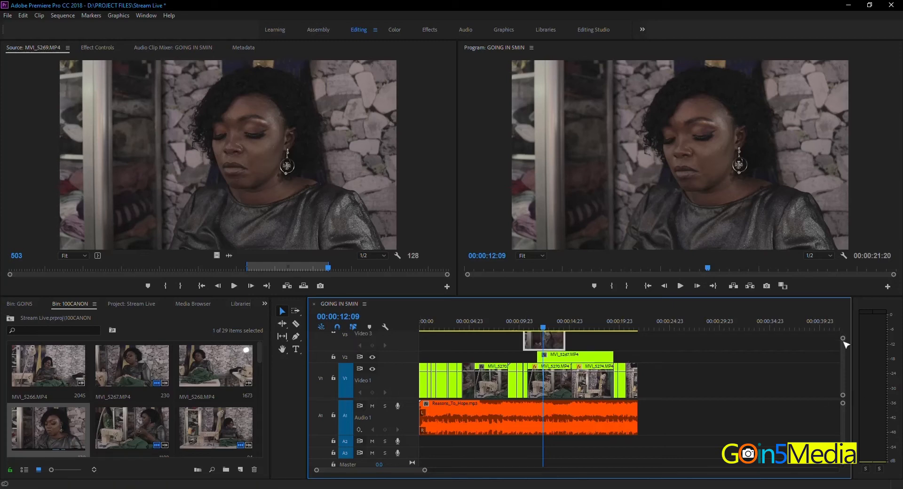
scroll(846, 357, up, 5)
scroll(847, 357, down, 5)
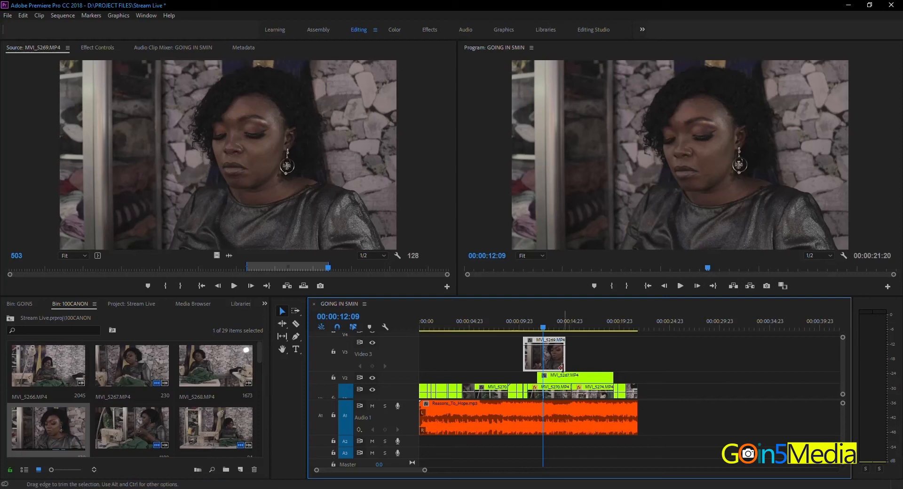
double_click(409, 379)
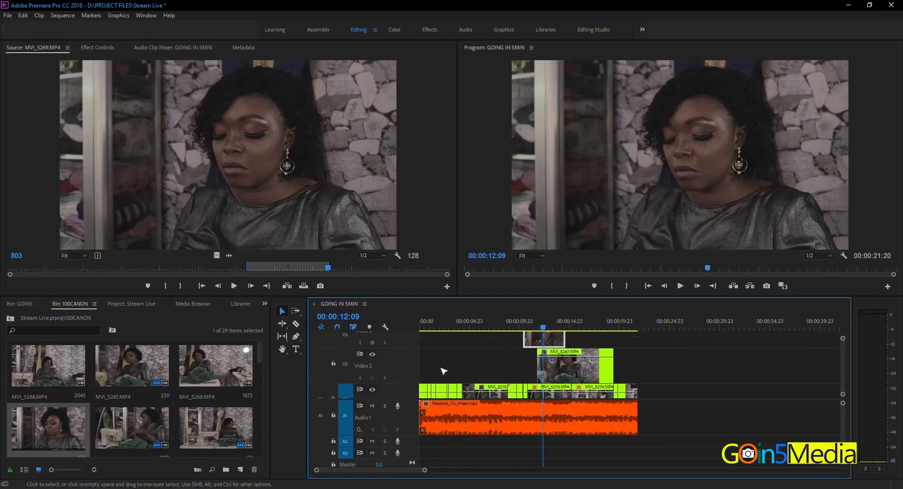
scroll(843, 367, up, 2)
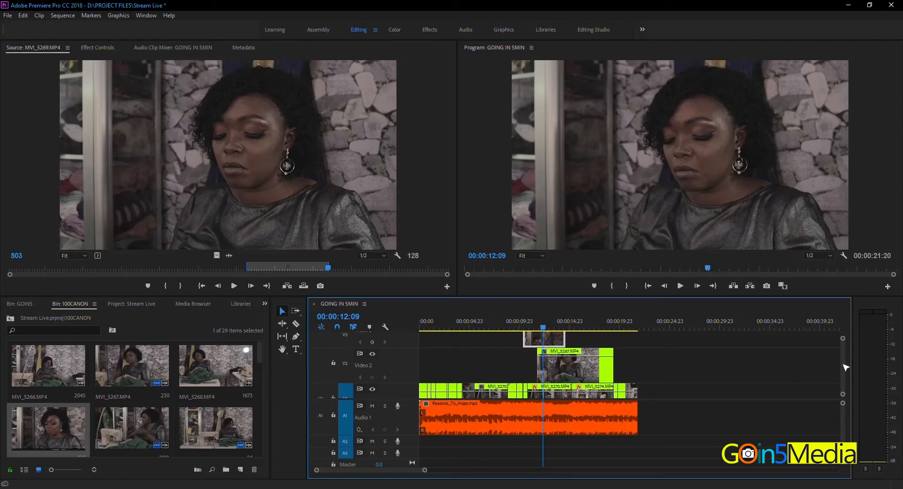
scroll(845, 364, down, 2)
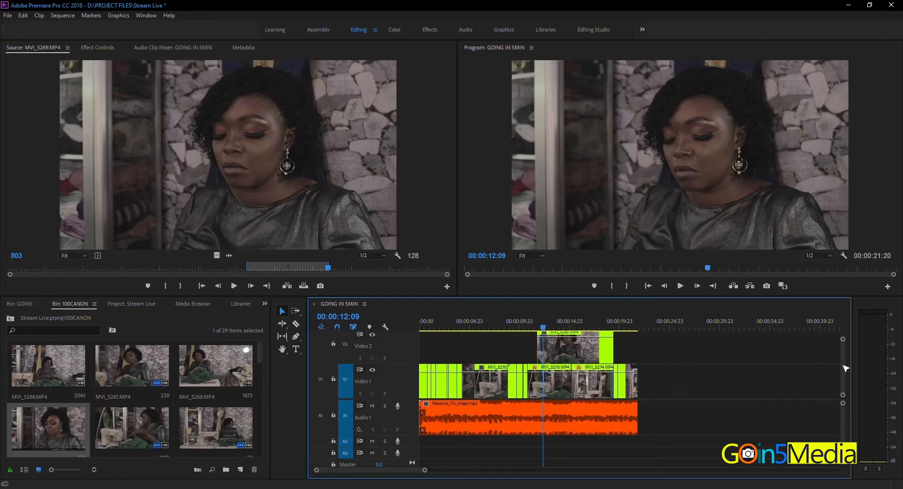
scroll(846, 365, up, 2)
scroll(845, 366, up, 1)
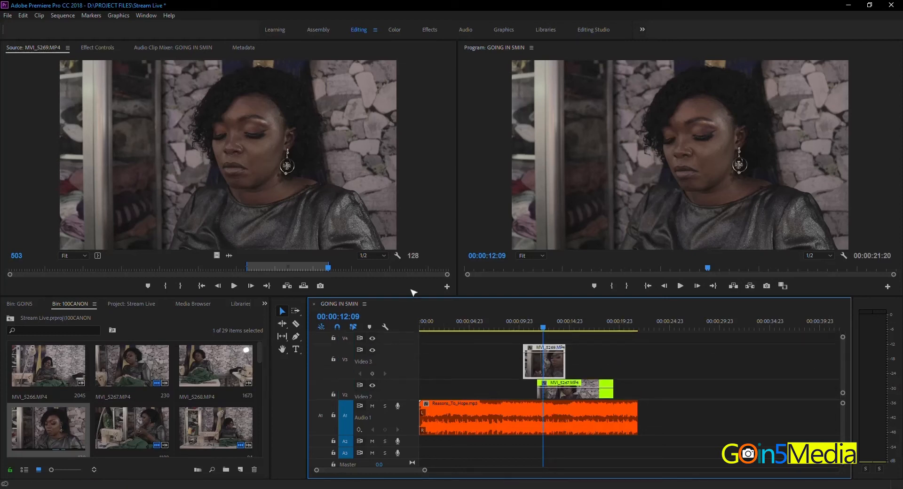
drag(407, 299, 408, 271)
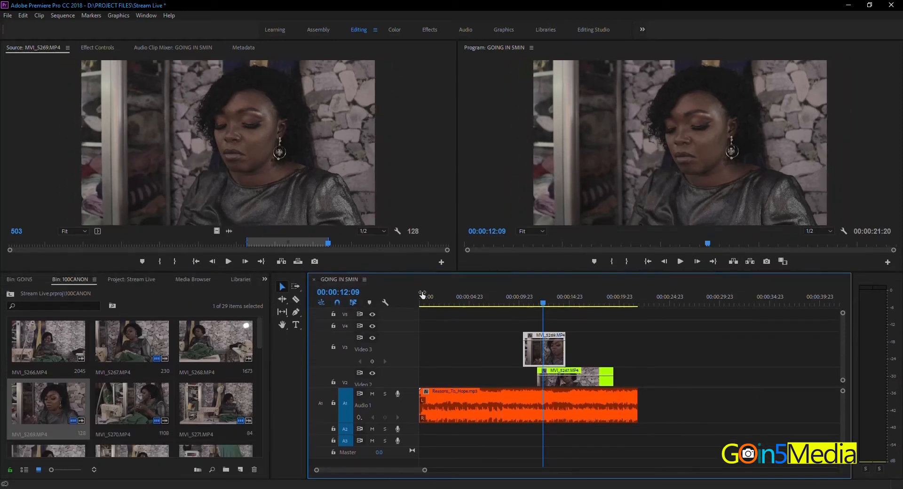
- Turn off the output of tracks V3 and V2 so only the V1 footage is displayed
scroll(845, 337, down, 1)
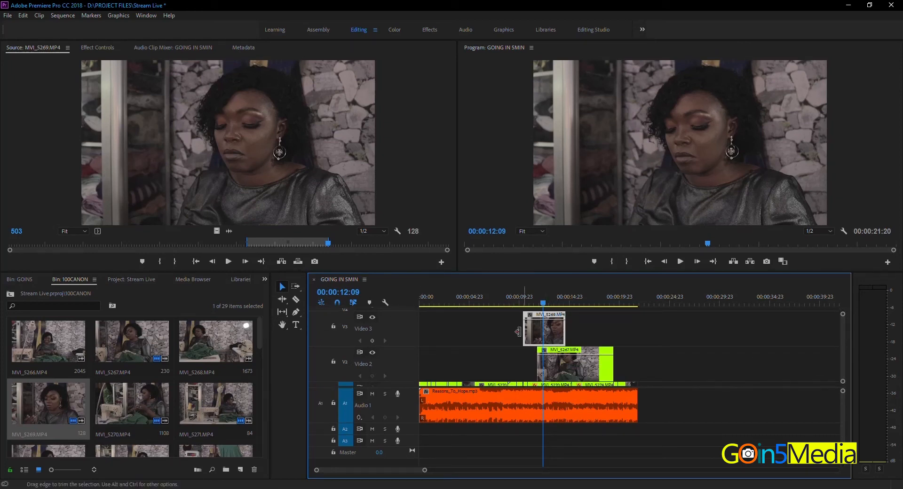
click(372, 318)
click(571, 364)
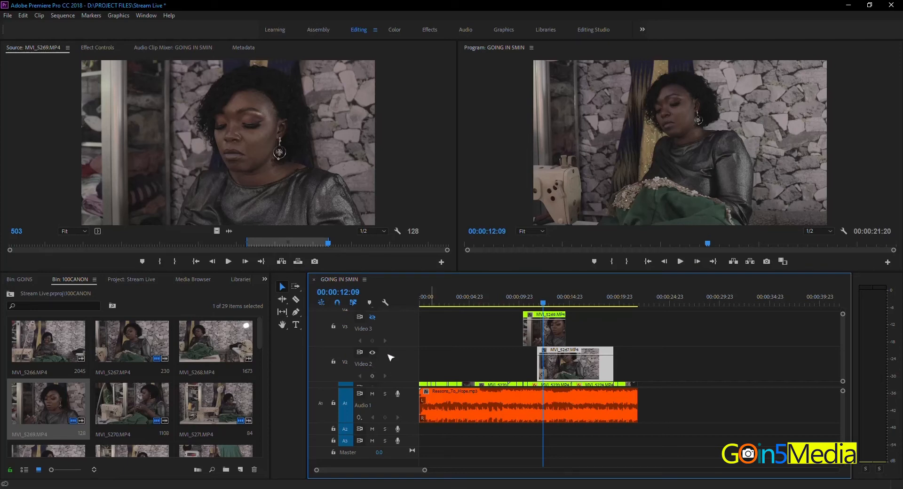
click(372, 353)
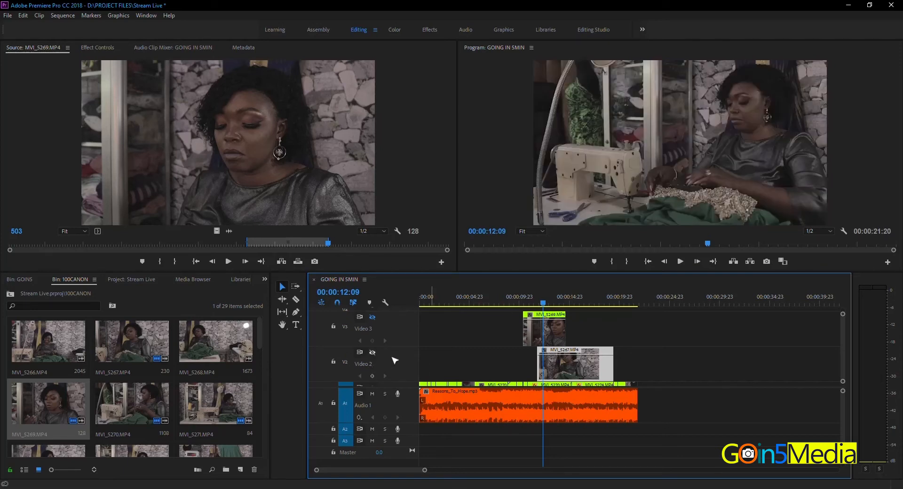
- Turn track V1's output off and back on, leaving V2 hidden, and save the project
scroll(843, 369, up, 1)
scroll(845, 370, down, 3)
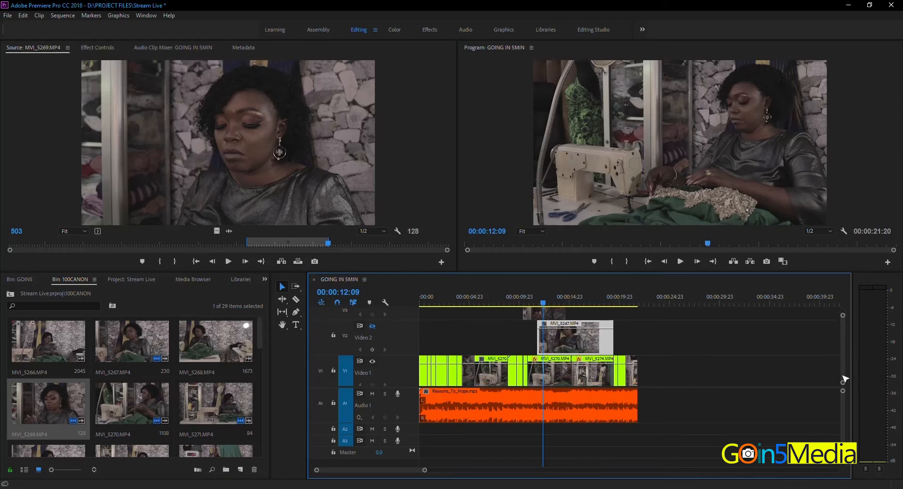
click(373, 362)
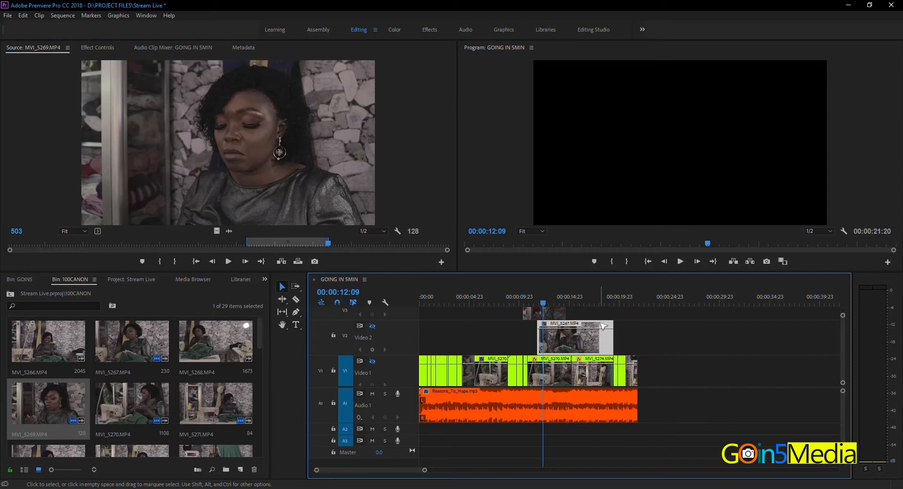
click(372, 362)
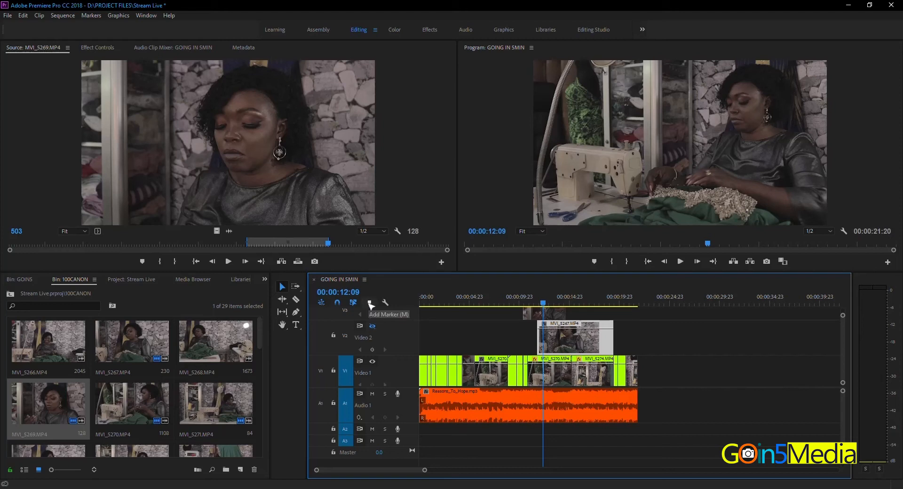
click(373, 326)
key(ctrl+s)
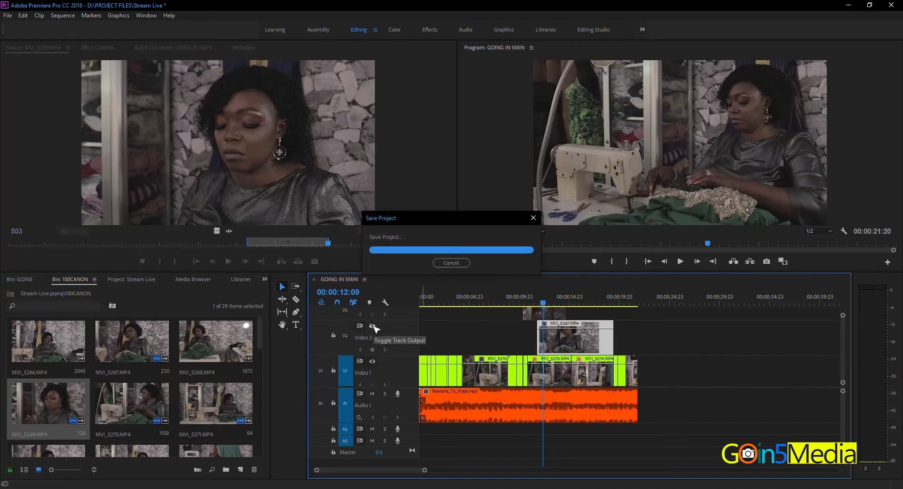
- Turn track V2's output back on, lock the track and try to move its MVI_5267.MP4 clip along the timeline
click(373, 326)
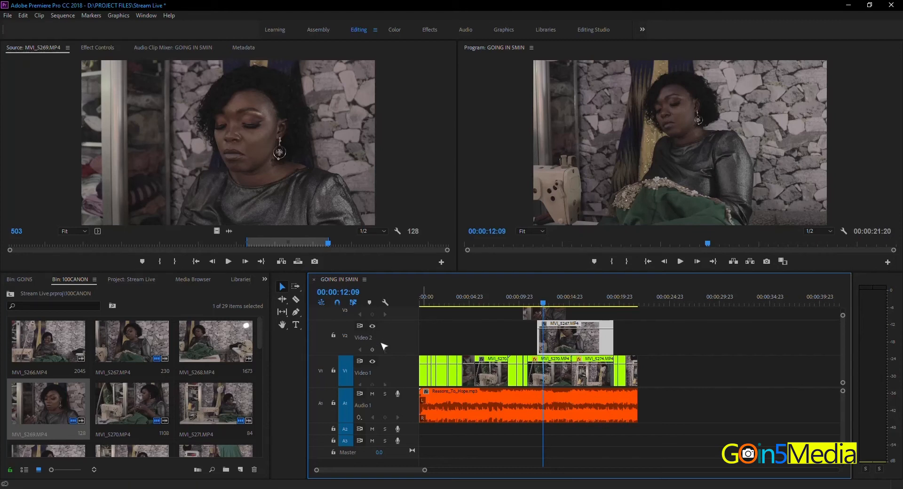
click(333, 335)
drag(577, 331, 711, 337)
drag(548, 335, 646, 339)
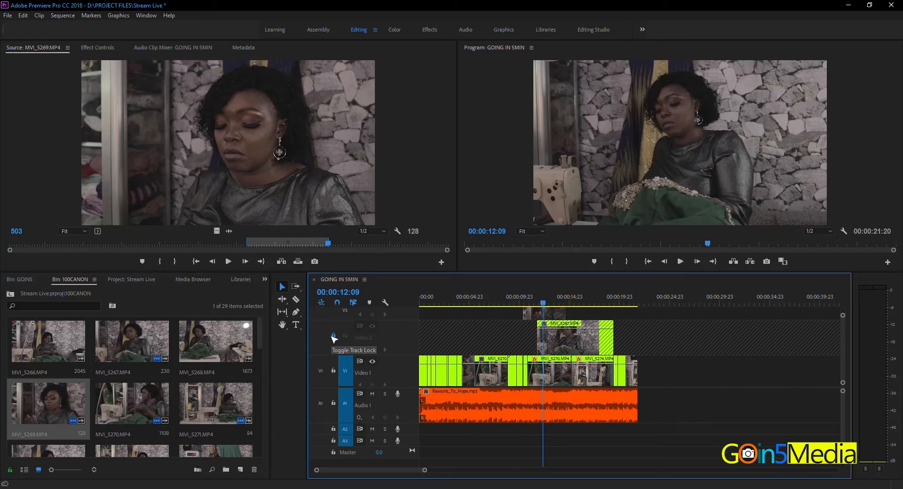
- Lock and unlock track A1, and unlock track V2 to move its clip earlier, level with the start of the V3 clip
click(333, 403)
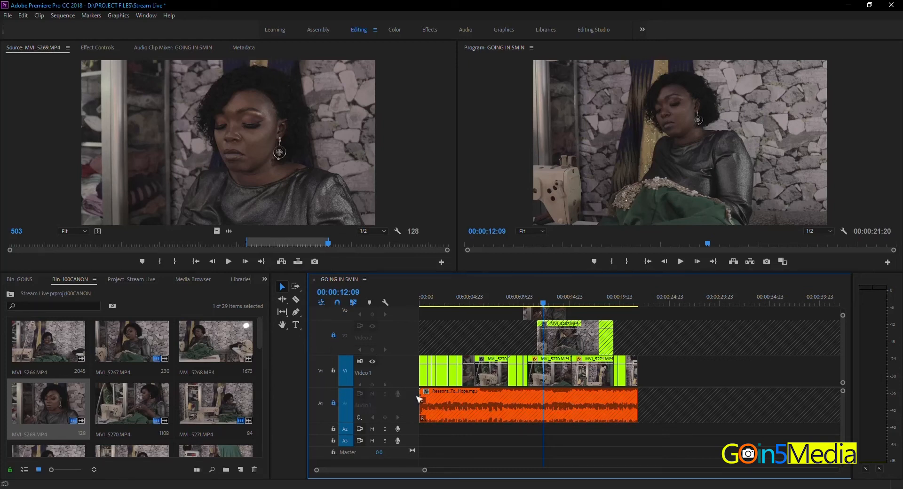
click(333, 402)
click(334, 335)
mouse_move(541, 341)
mouse_down()
mouse_move(522, 340)
mouse_move(586, 344)
mouse_move(536, 347)
mouse_move(558, 339)
mouse_up()
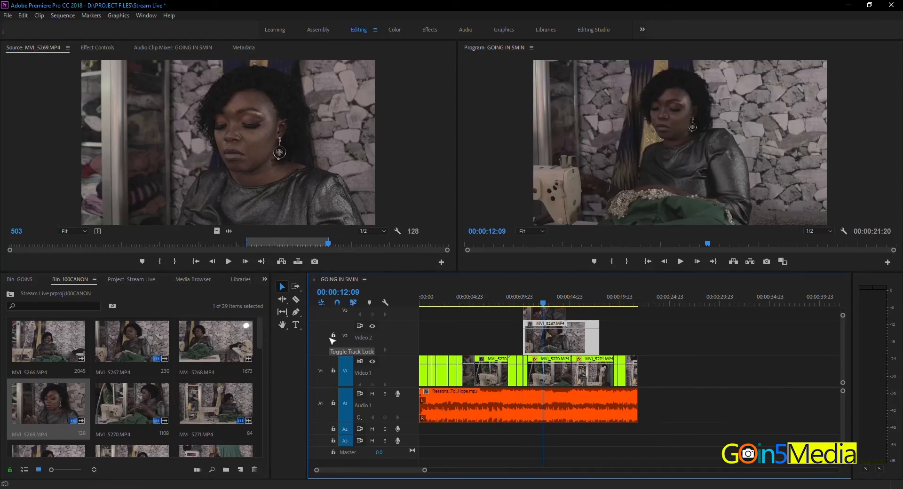
- Lock and unlock track A2, and turn track V2's output off and back on
click(333, 429)
click(333, 428)
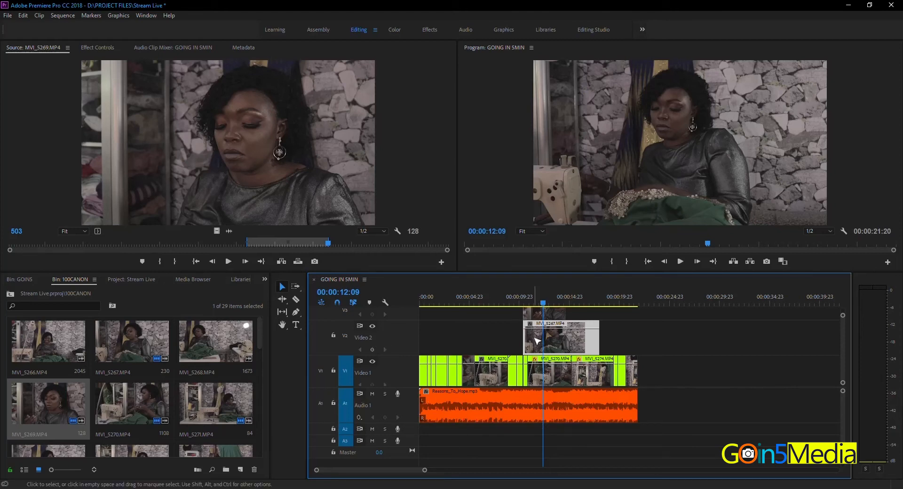
click(372, 326)
click(372, 326)
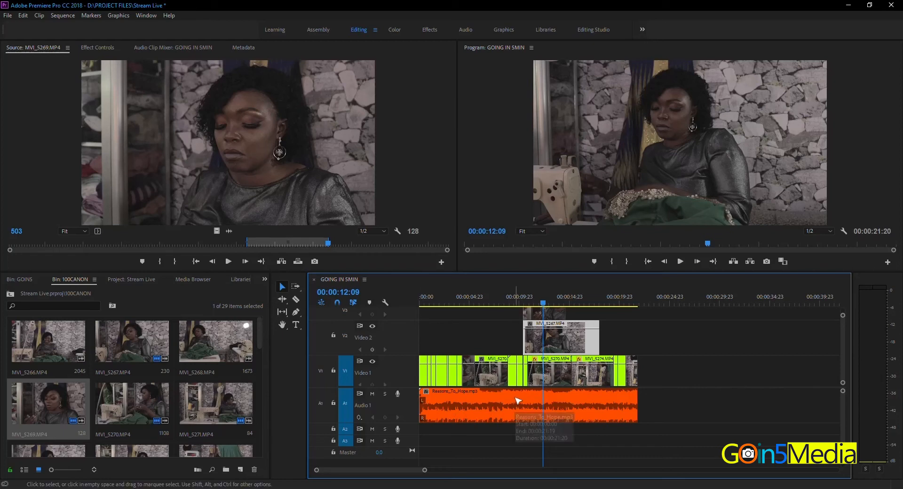
- Play the sequence from its start with track A1 muted, and resume playback with A1 unmuted
click(372, 395)
key(Home)
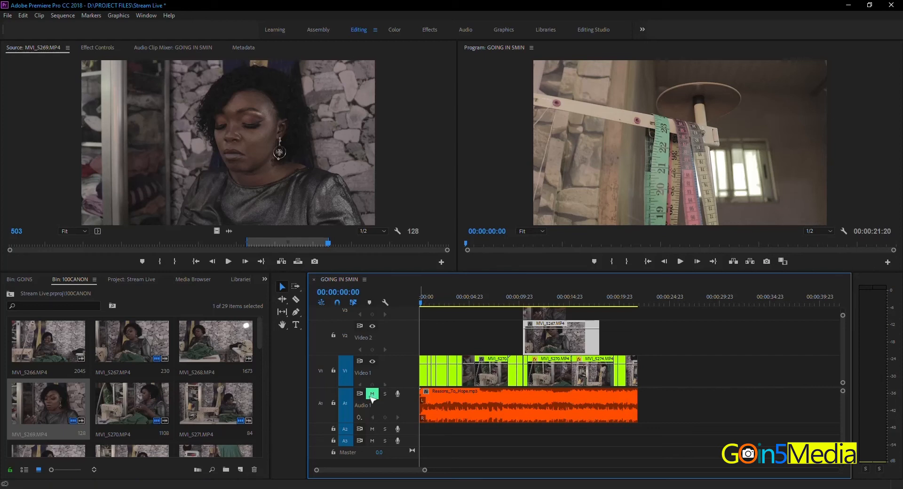
key(space)
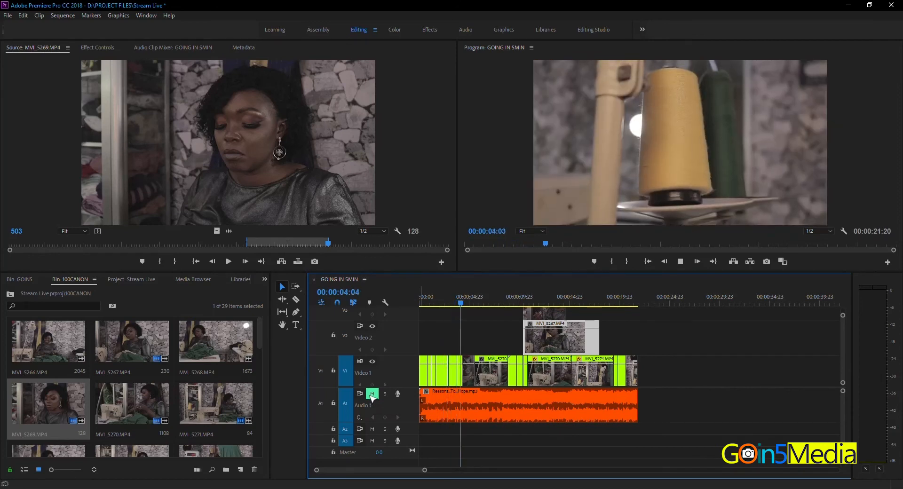
key(space)
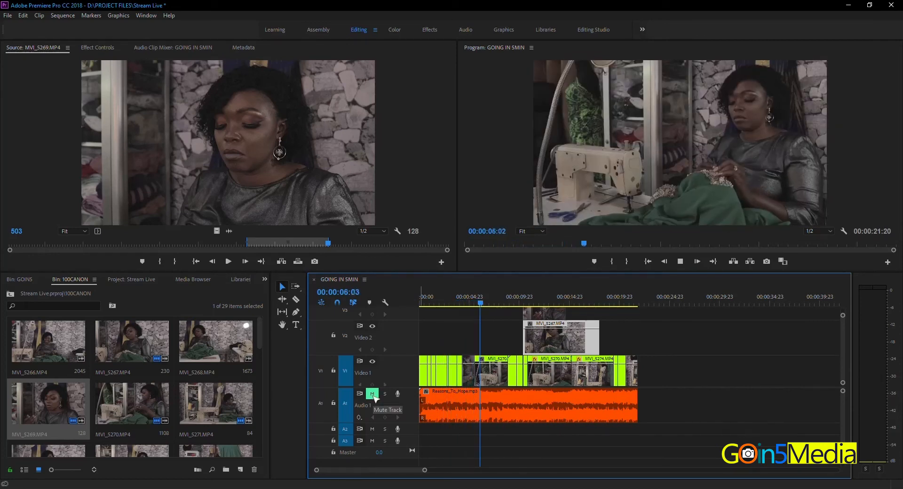
click(372, 394)
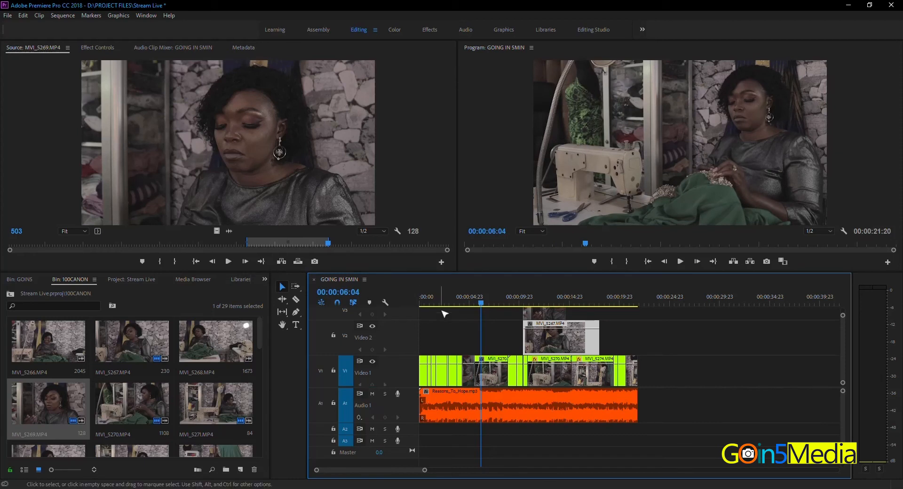
key(space)
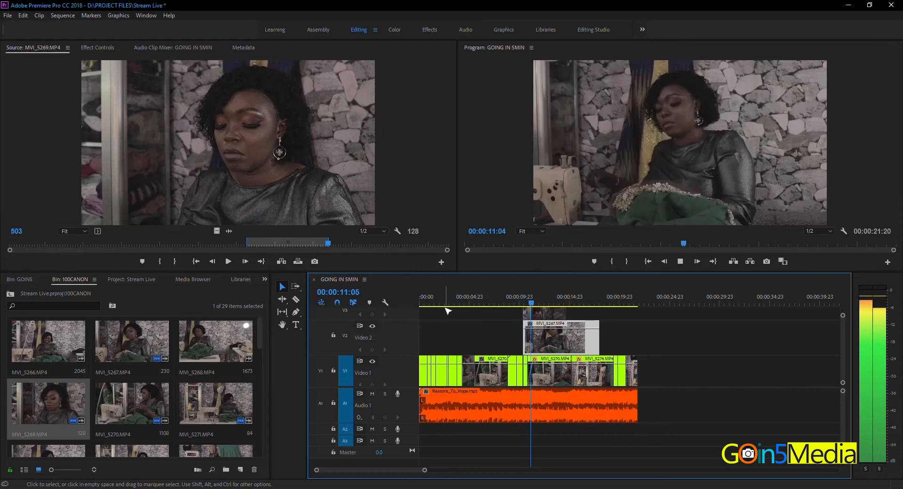
key(space)
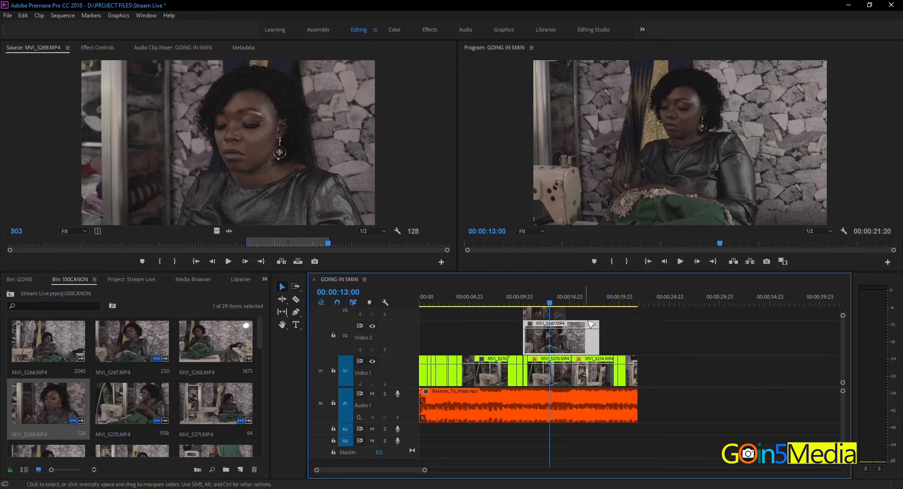
- Record a test voice-over on track A1 just past the end of the music clip, and delete the recorded clip
click(643, 305)
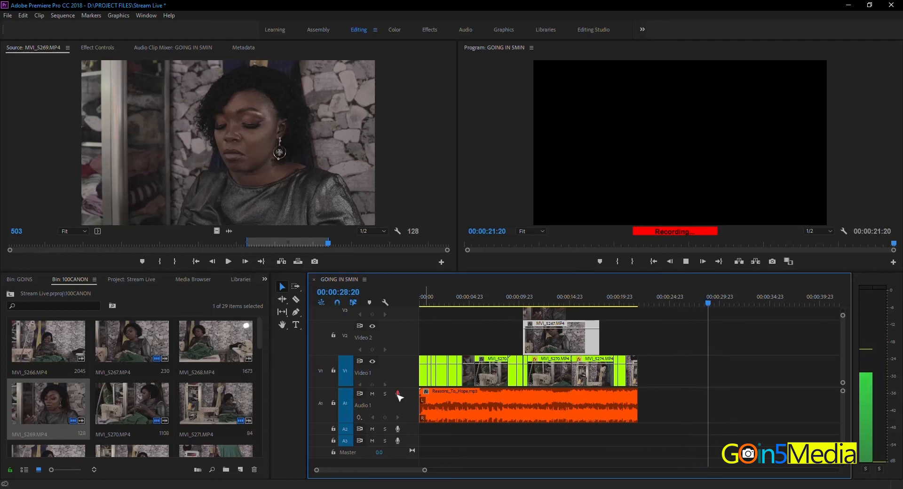
click(397, 394)
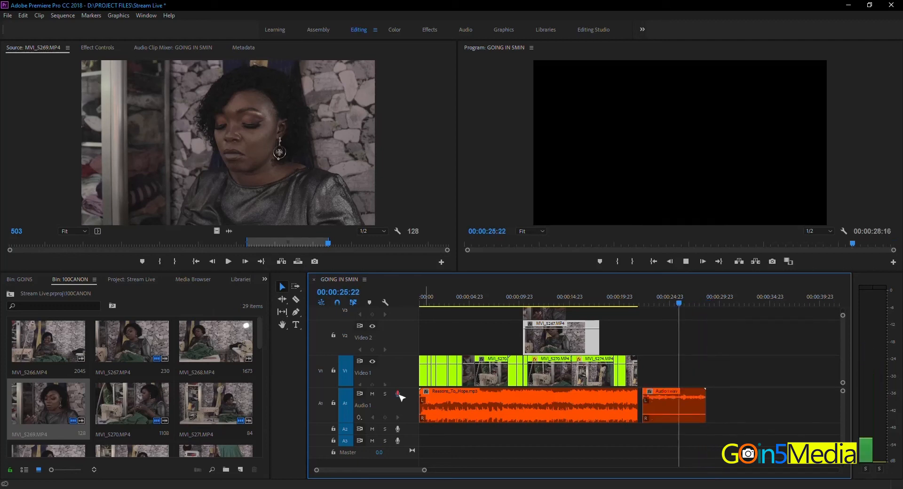
key(space)
click(643, 300)
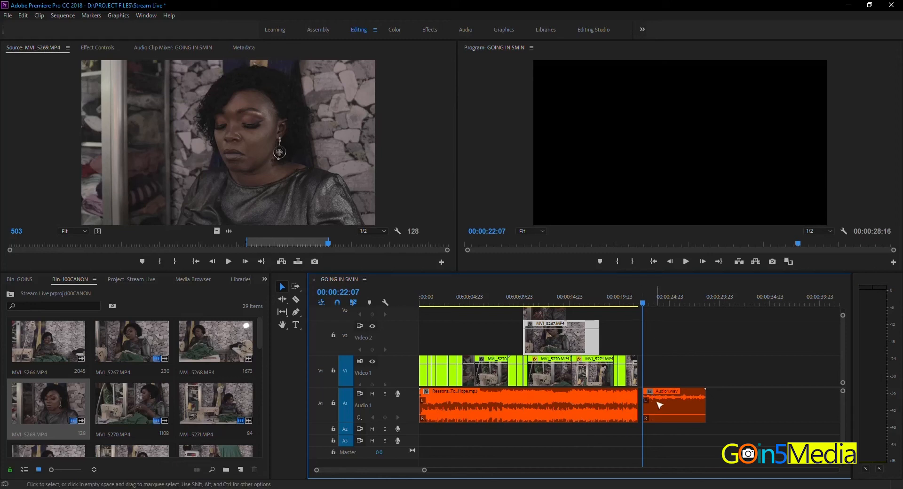
click(684, 410)
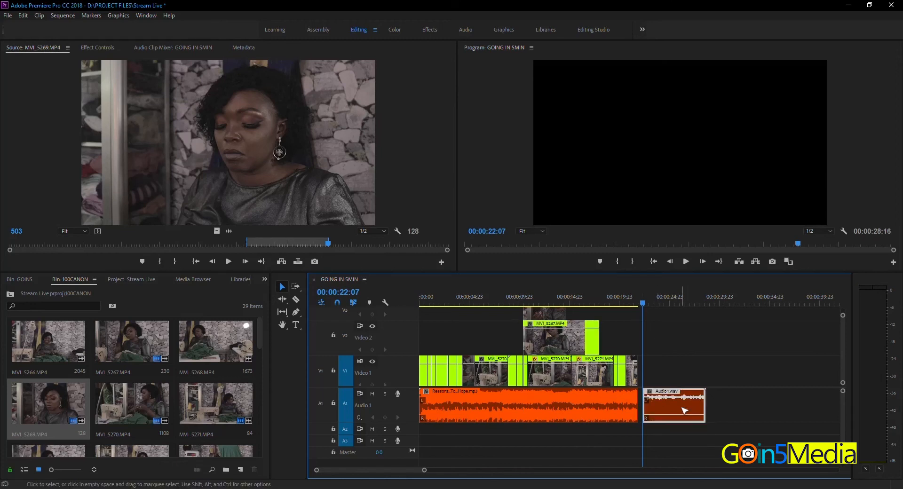
key(Delete)
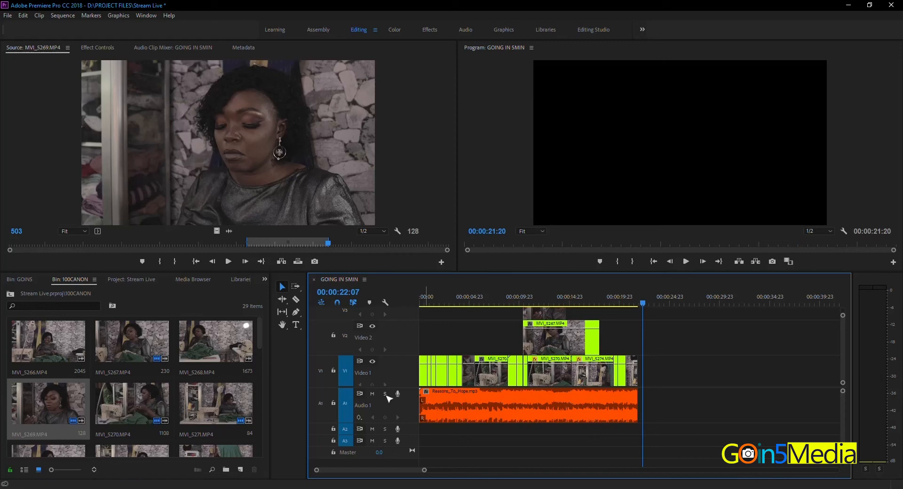
- Record another voice-over on track A1 starting at 00:00:25:19, and delete the recorded clip
click(676, 303)
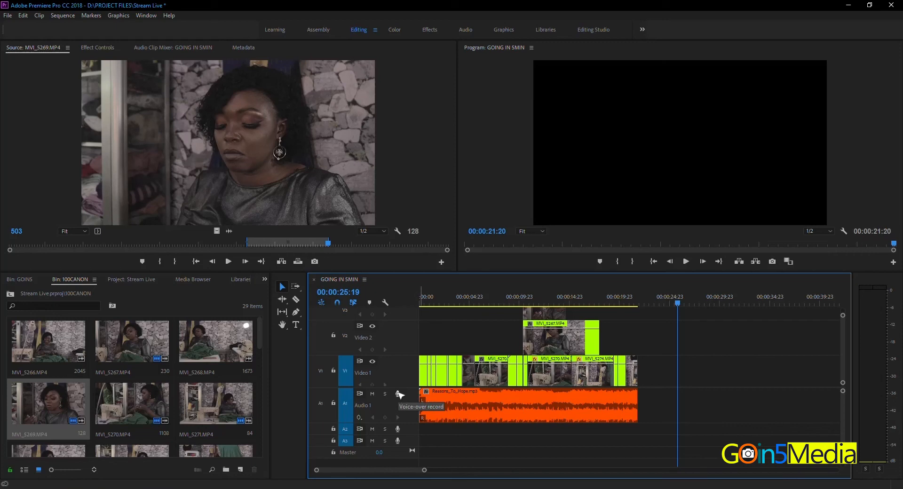
click(398, 393)
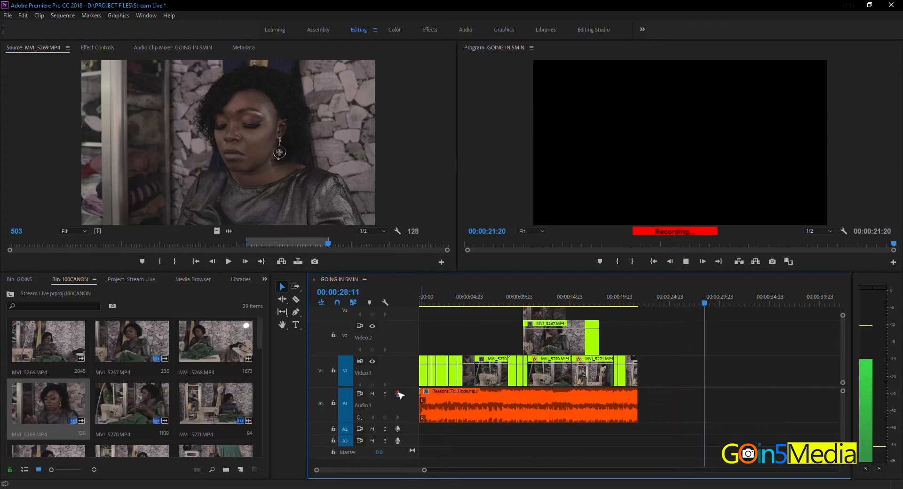
click(398, 393)
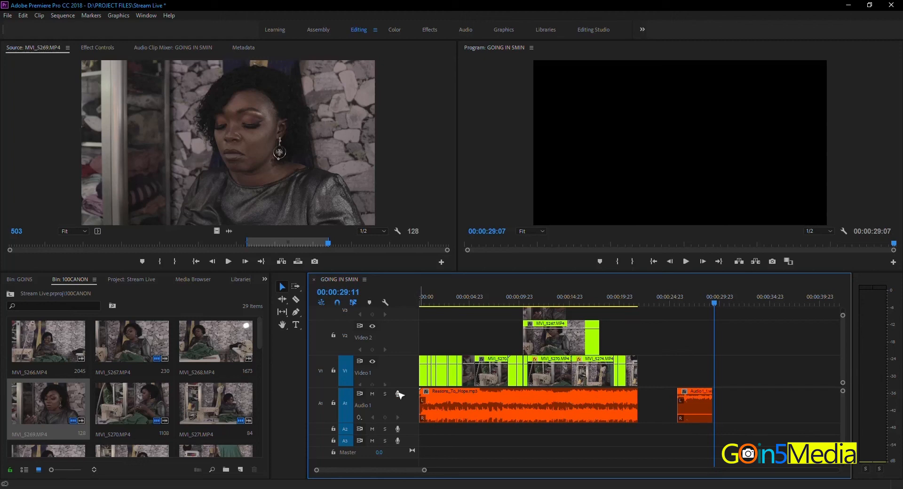
click(680, 297)
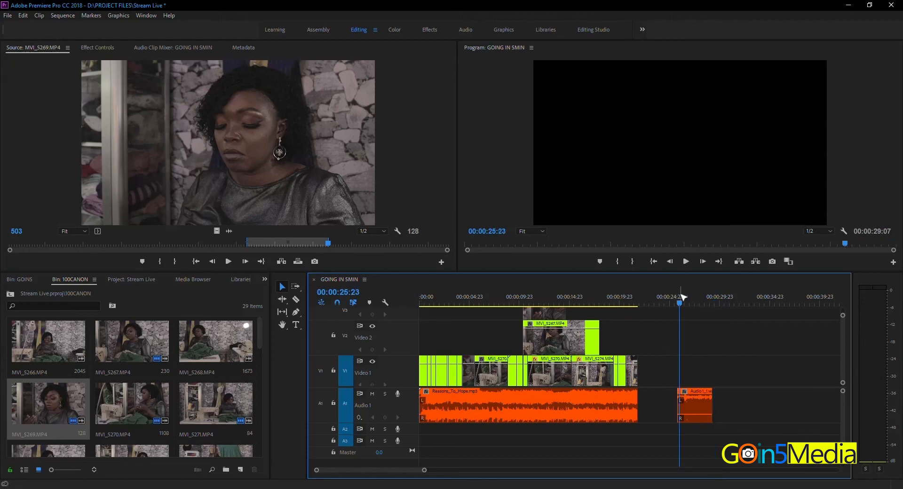
click(696, 409)
key(Delete)
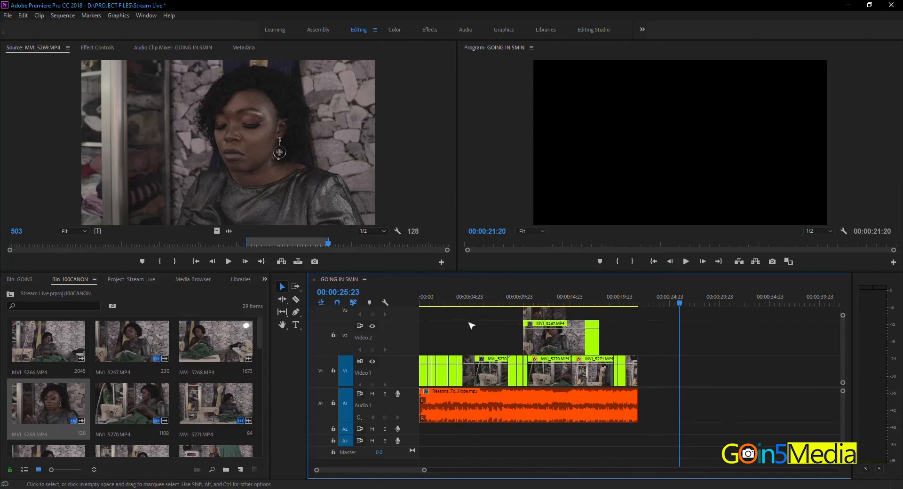
- Turn sequence nesting off and back on, and move the last V1 clip slightly later with snapping turned off
click(325, 306)
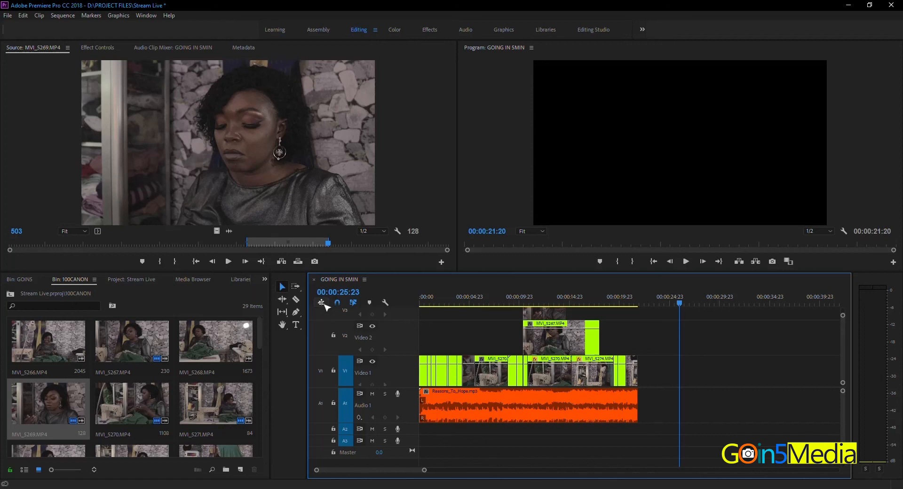
click(325, 305)
click(337, 303)
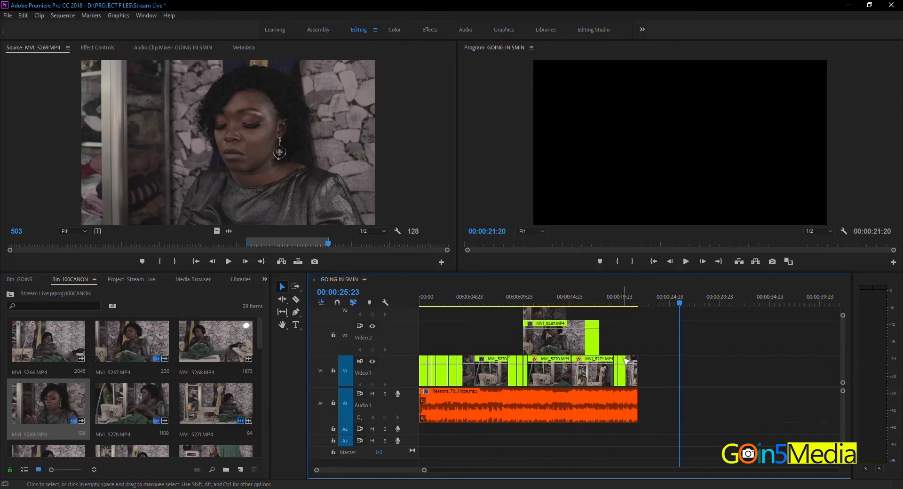
mouse_move(632, 374)
mouse_down()
mouse_move(675, 375)
mouse_move(630, 371)
mouse_up()
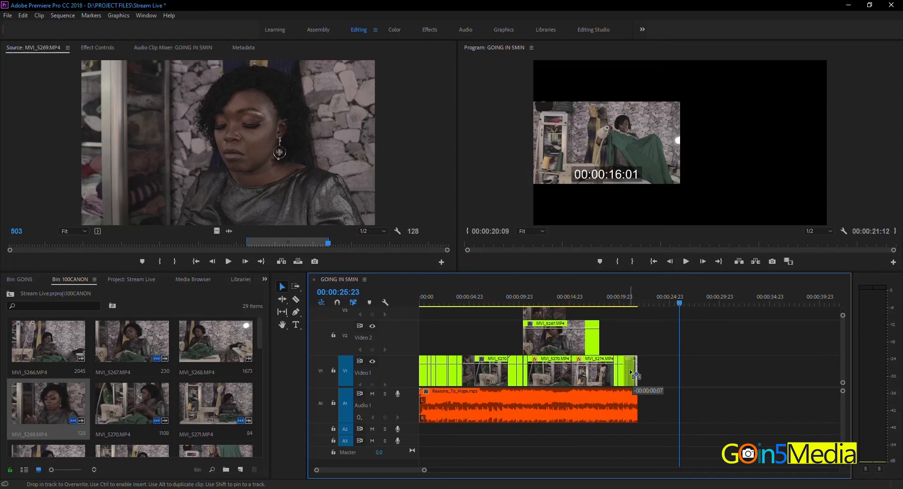
drag(629, 370, 630, 371)
- Turn snapping back on and move the last V1 clip back until it snaps to the end of the preceding clip
click(338, 303)
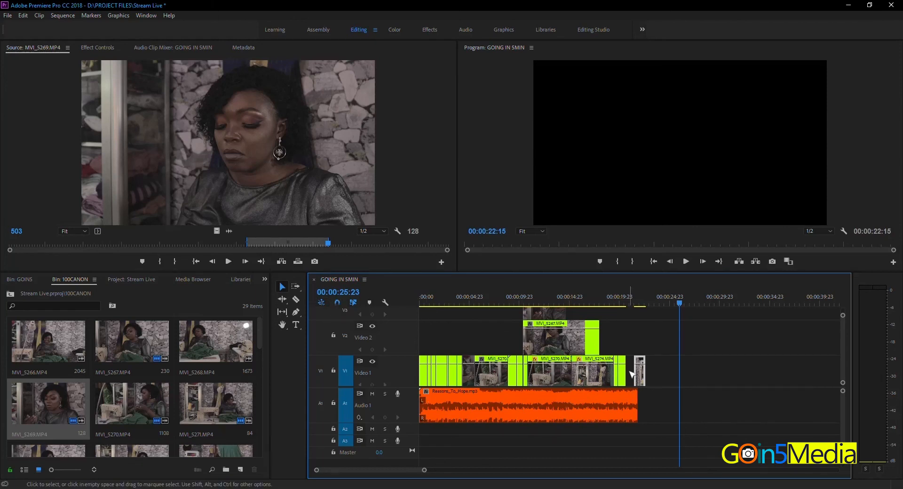
mouse_move(634, 376)
mouse_down()
mouse_move(642, 373)
mouse_move(628, 374)
mouse_move(636, 380)
mouse_up()
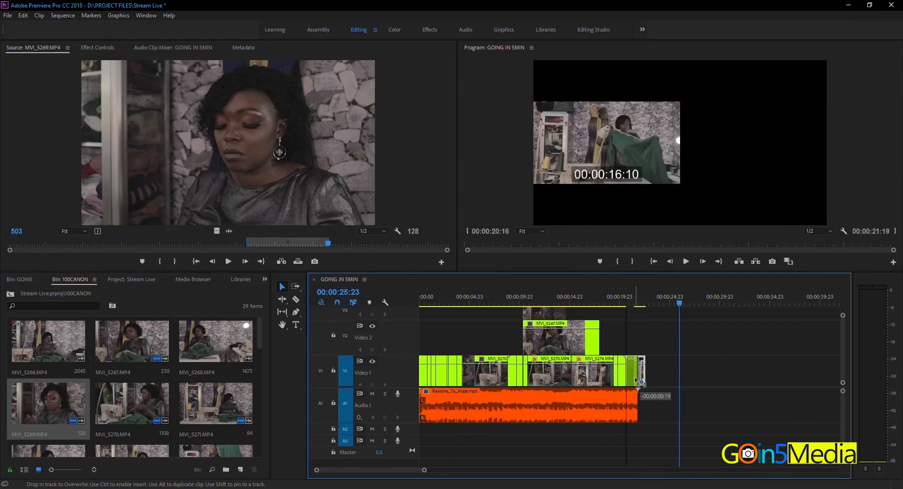
drag(634, 377, 633, 377)
drag(632, 377, 633, 377)
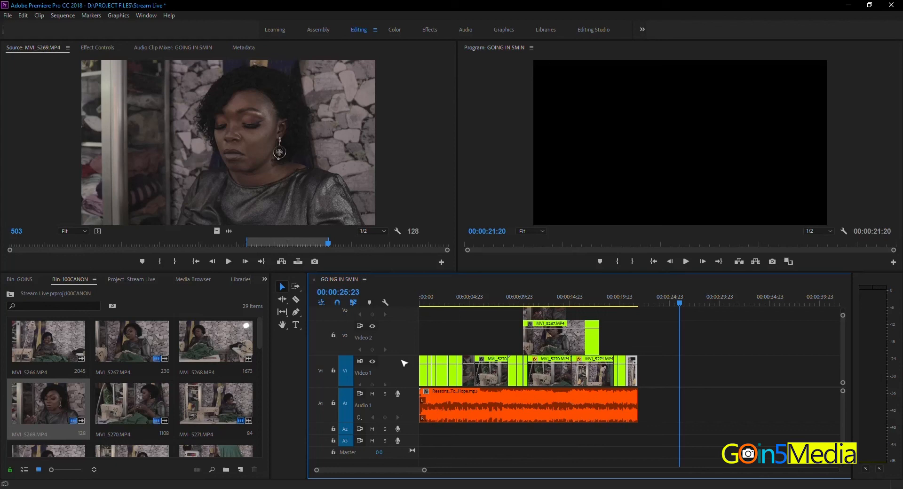
- Examine track A1's keyframe display options, including the Track Keyframes and Track Panner choices, without changing them
click(360, 417)
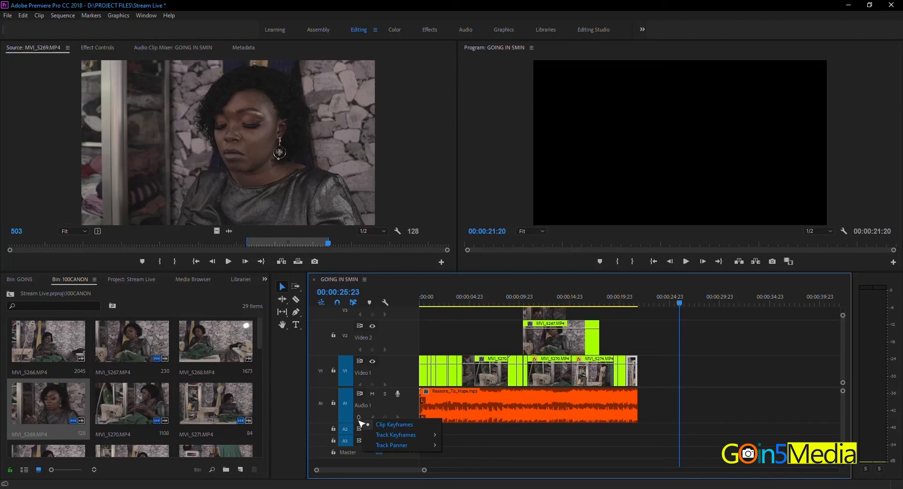
click(367, 408)
click(360, 418)
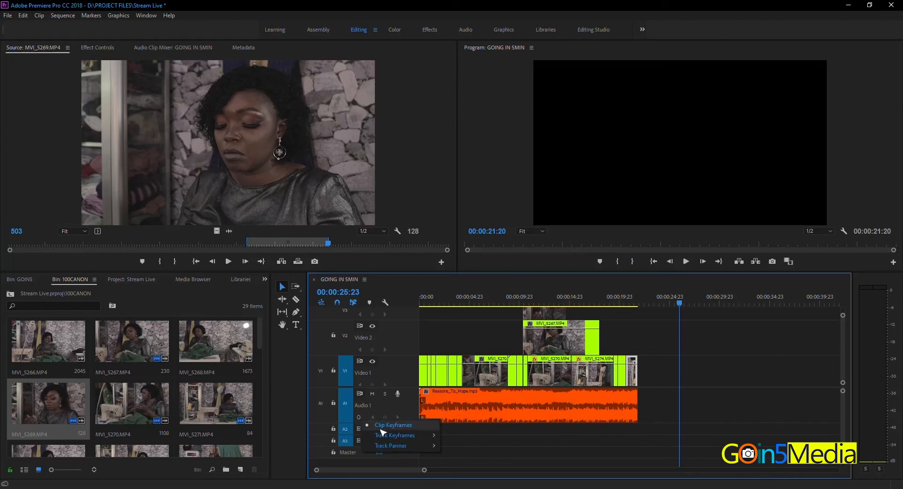
mouse_move(413, 437)
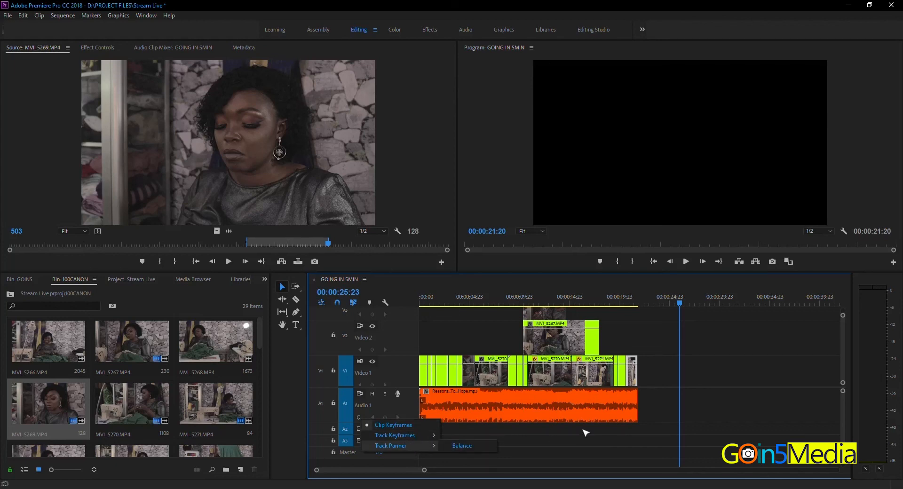
click(413, 374)
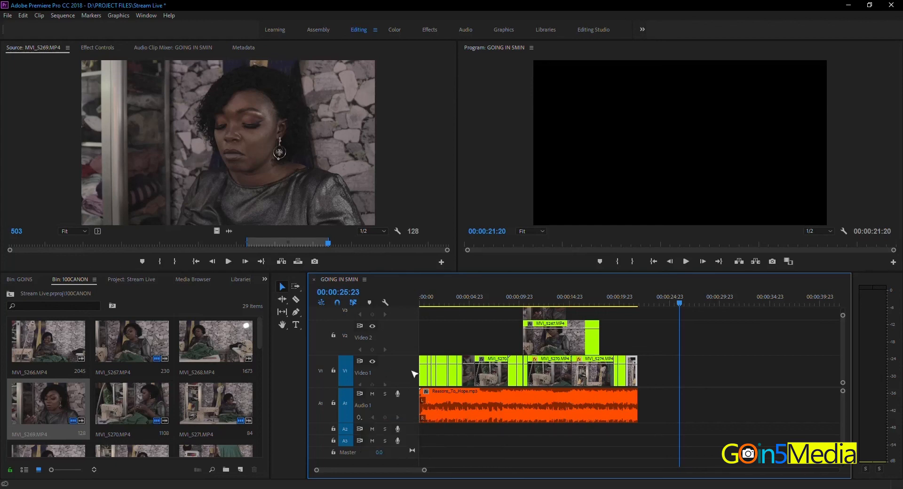